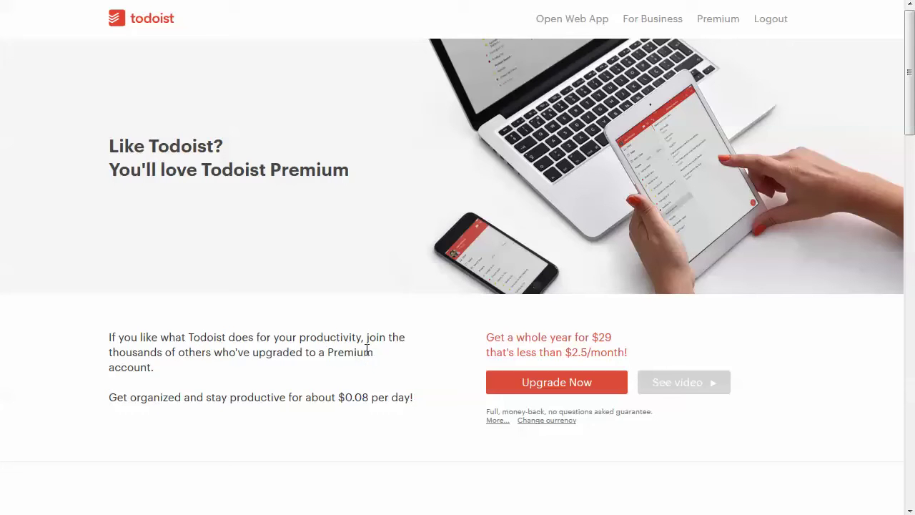
Close the Firefox window and both of its tabs, confirming the close.
scroll(366, 348, down, 3)
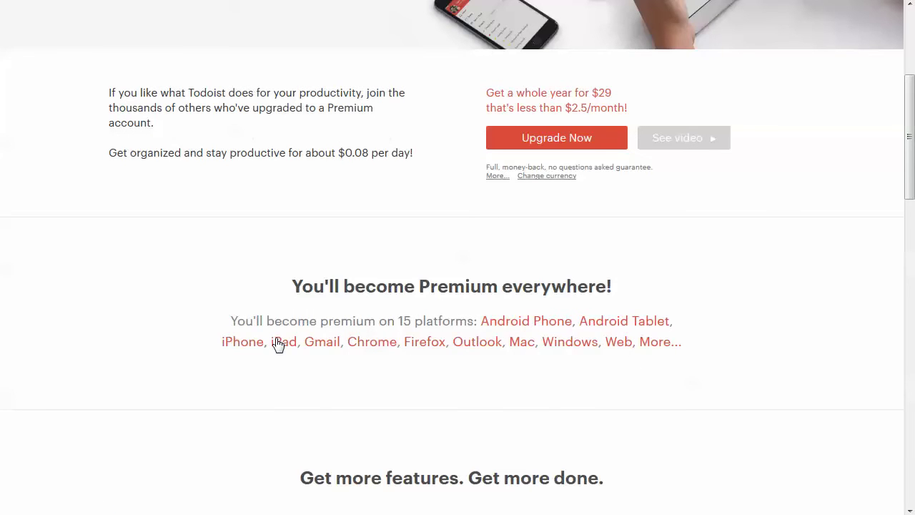
scroll(532, 358, down, 4)
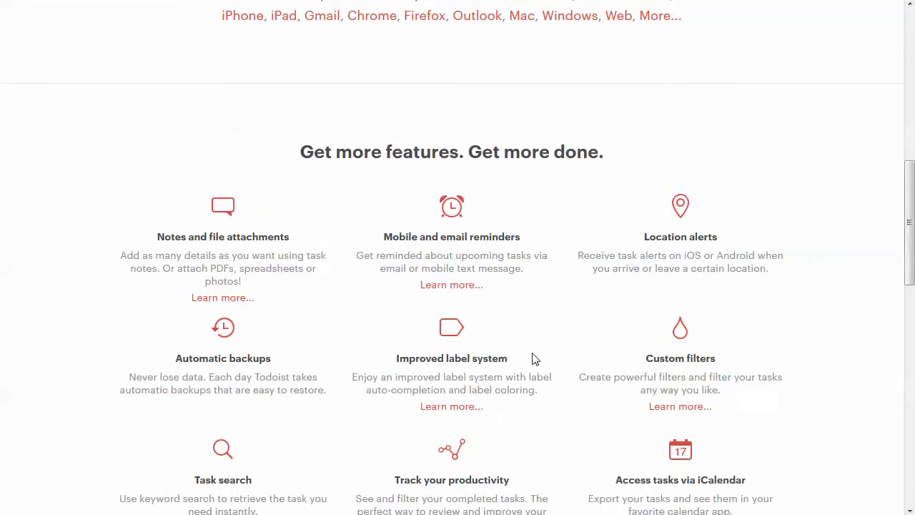
scroll(533, 358, down, 1)
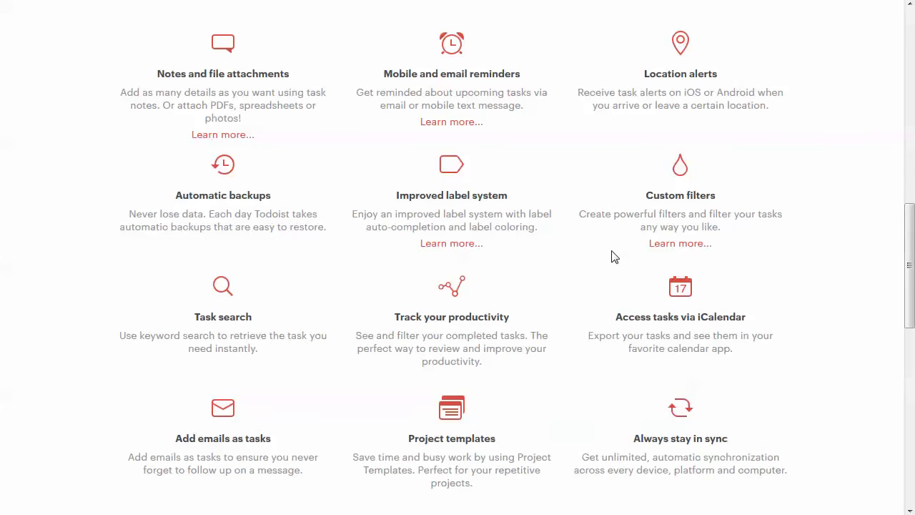
scroll(611, 257, down, 1)
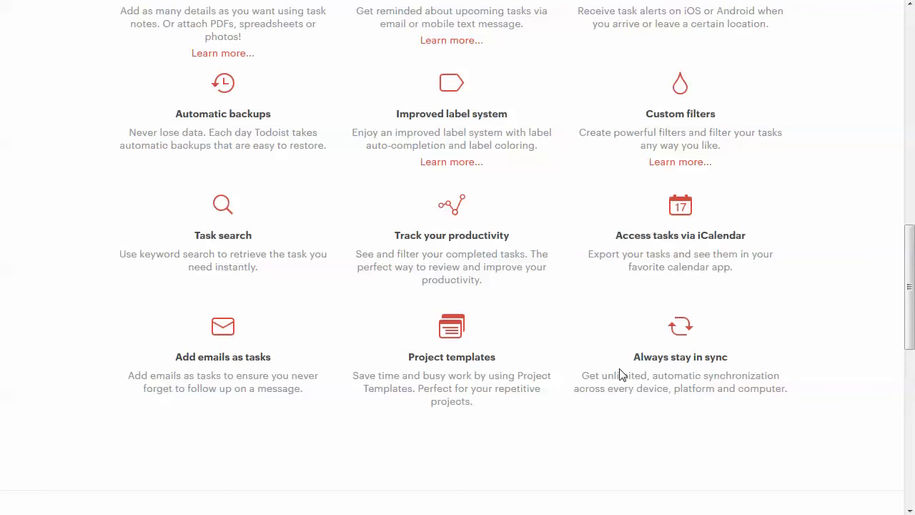
scroll(622, 374, down, 2)
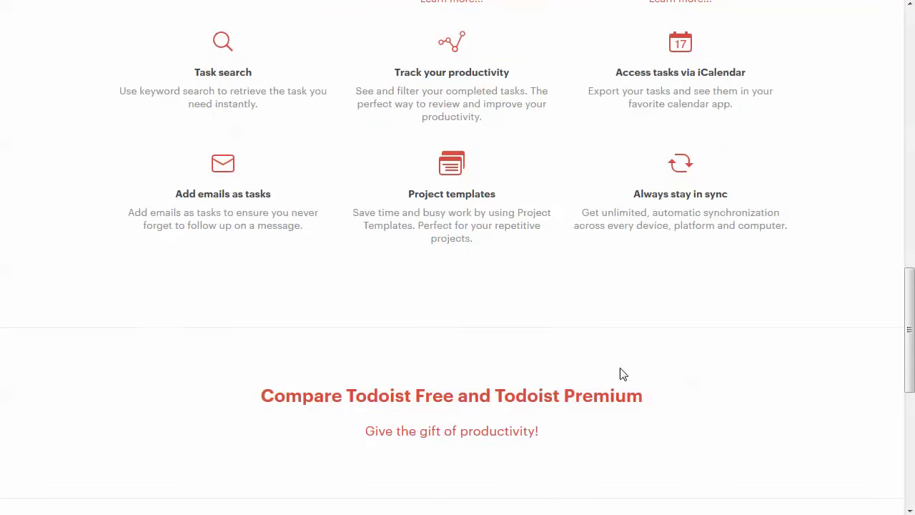
scroll(622, 373, down, 2)
scroll(622, 374, up, 3)
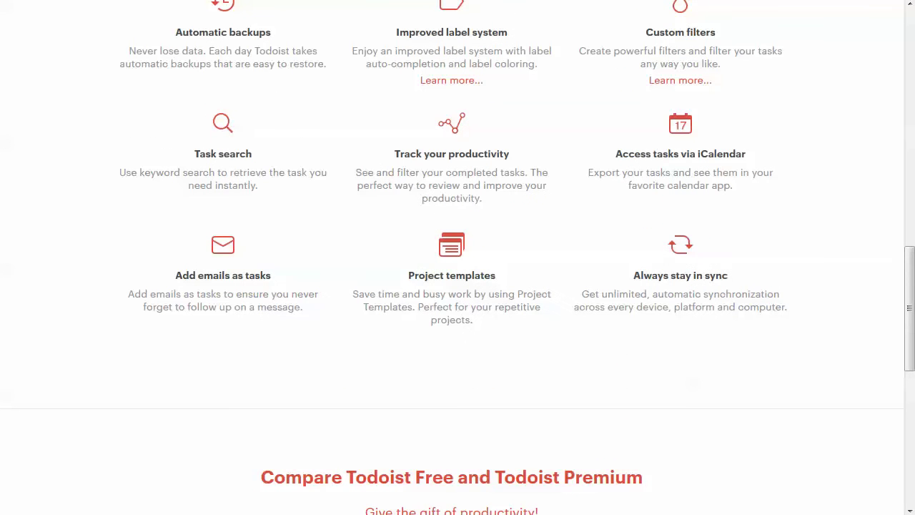
key(alt+F4)
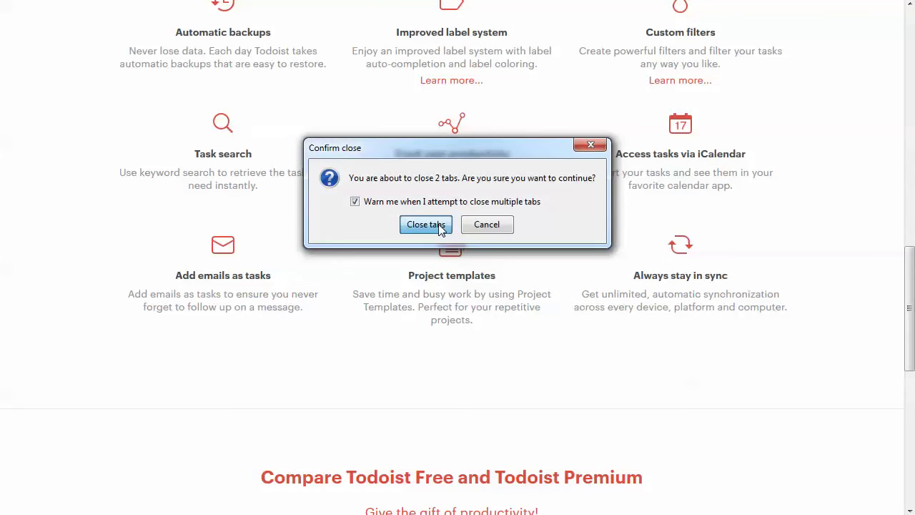
click(438, 227)
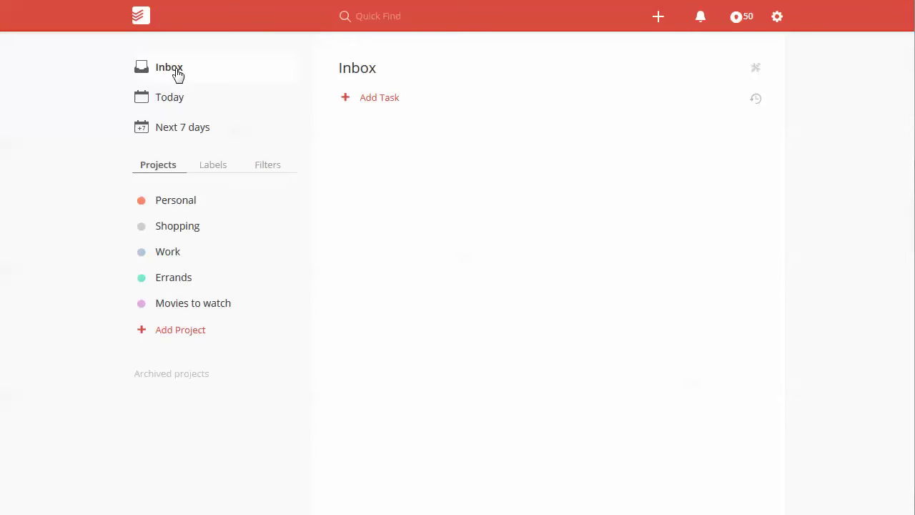
Switch between the Today and Next 7 days views, ending on Today.
click(172, 98)
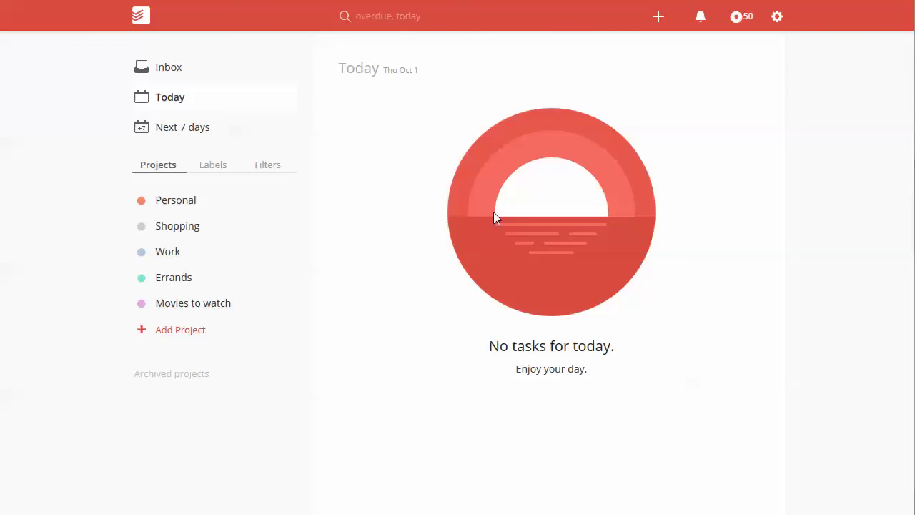
click(176, 136)
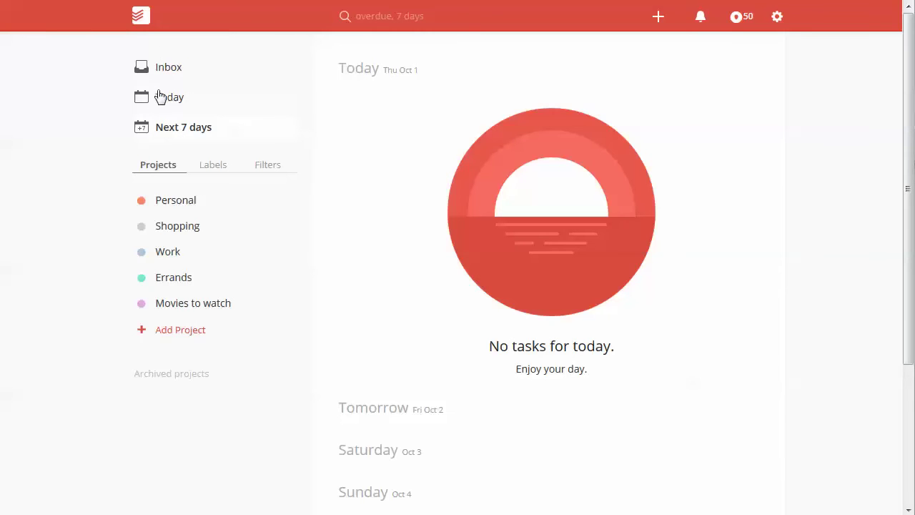
click(165, 98)
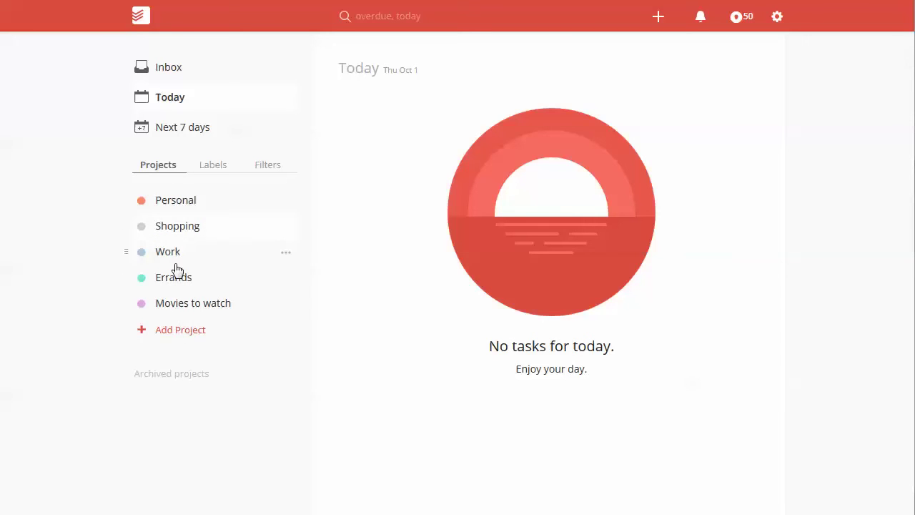
Browse the sidebar's Labels, Filters and Projects lists, dismissing the premium-only notice.
click(212, 165)
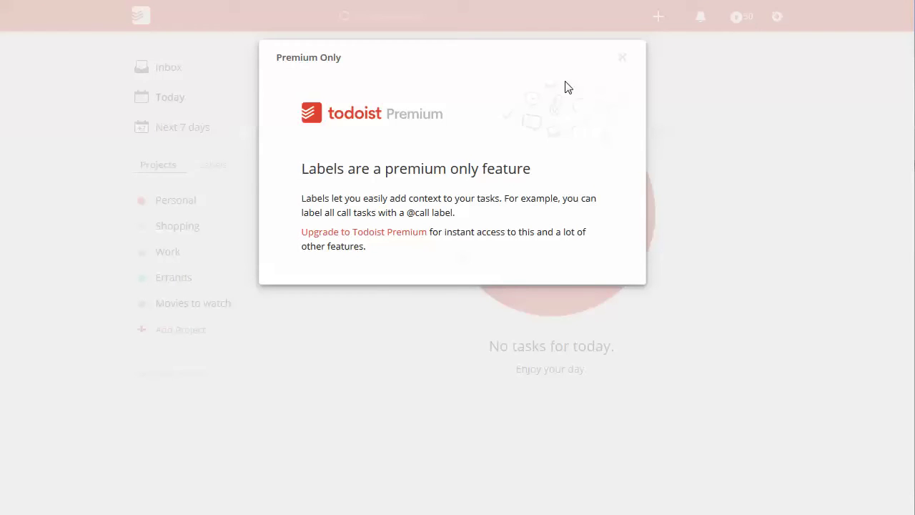
click(624, 60)
click(268, 163)
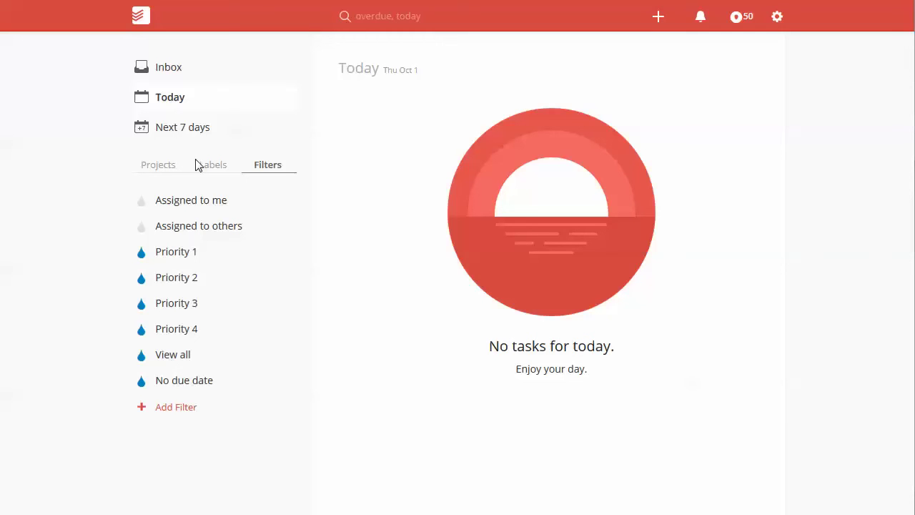
click(162, 166)
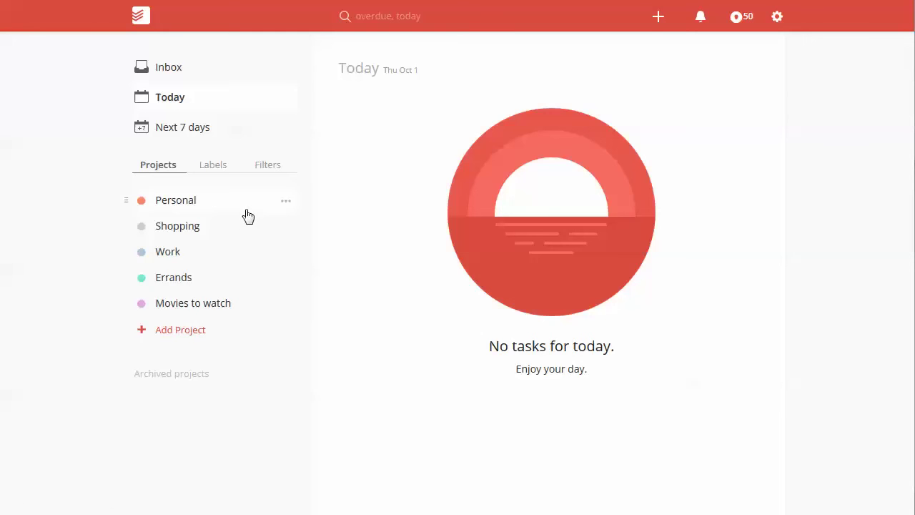
Draft a new task 'Create a Todoist video' and try the due date 'everyday at 9am'.
click(655, 19)
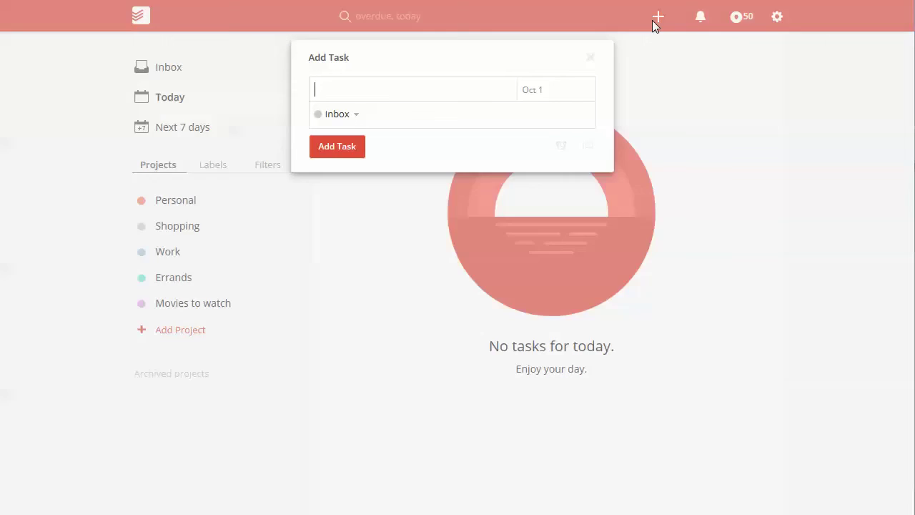
text(Create)
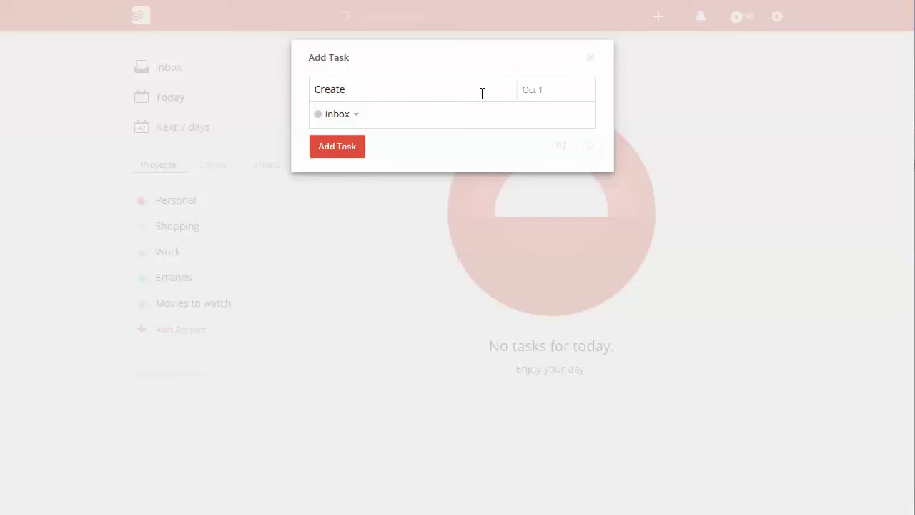
text( a Todoist video)
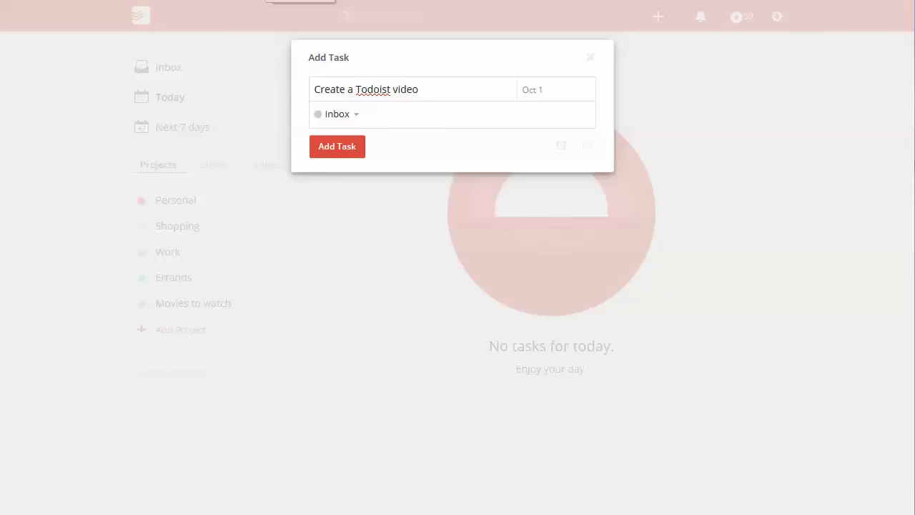
click(528, 89)
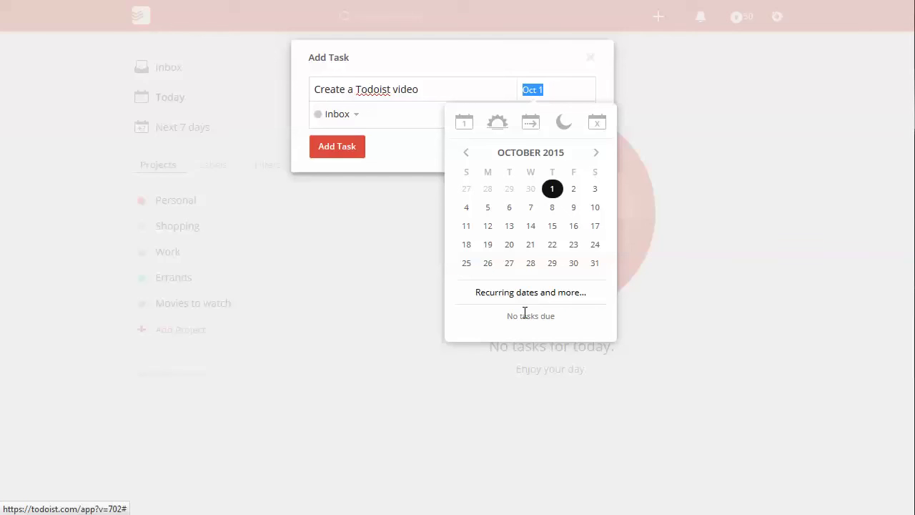
drag(556, 88, 512, 85)
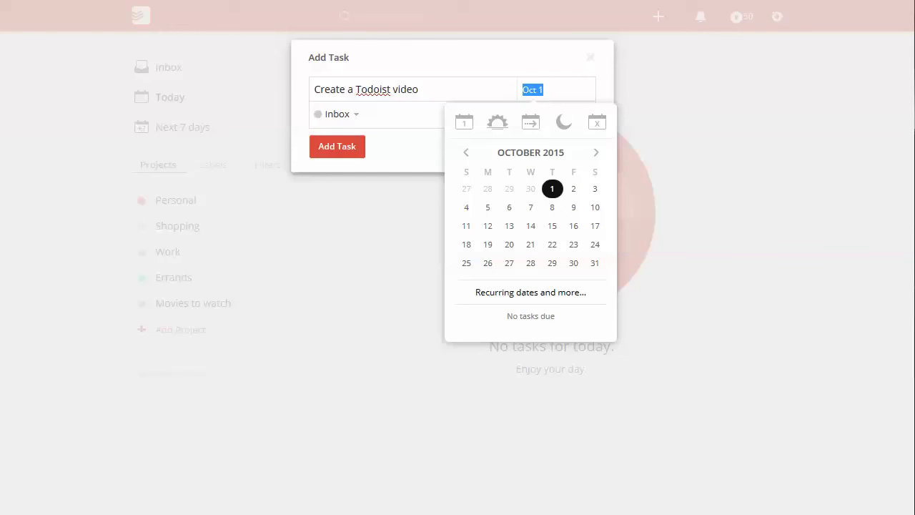
drag(547, 90, 519, 86)
text(everyday at 9am)
drag(586, 92, 518, 90)
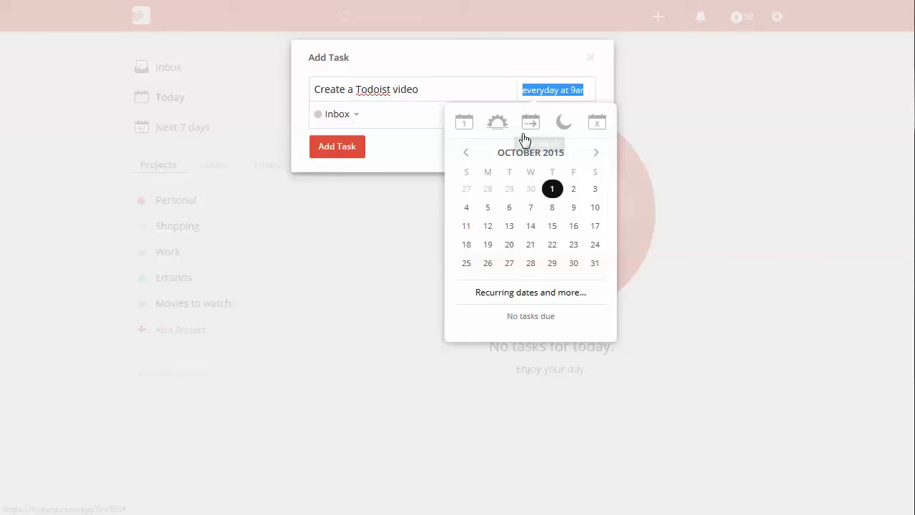
Set the task's due date back to Oct 1 and choose its project.
click(551, 190)
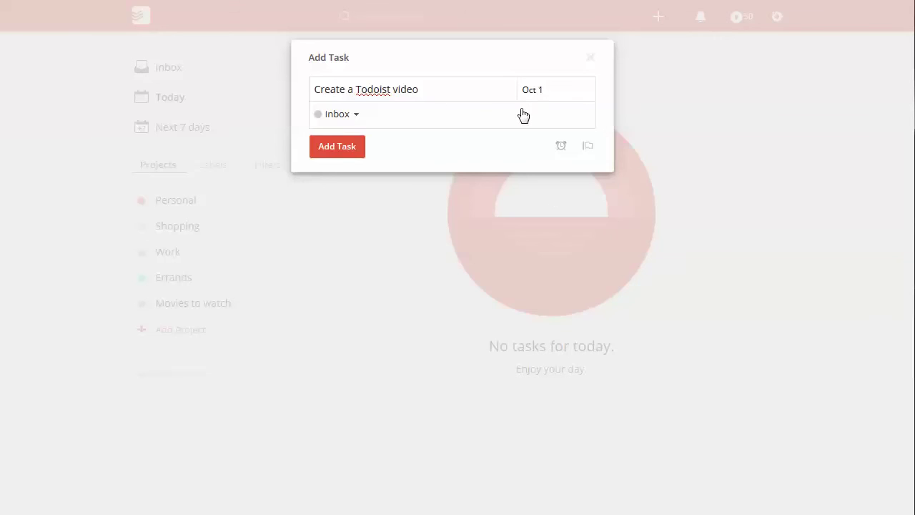
click(357, 118)
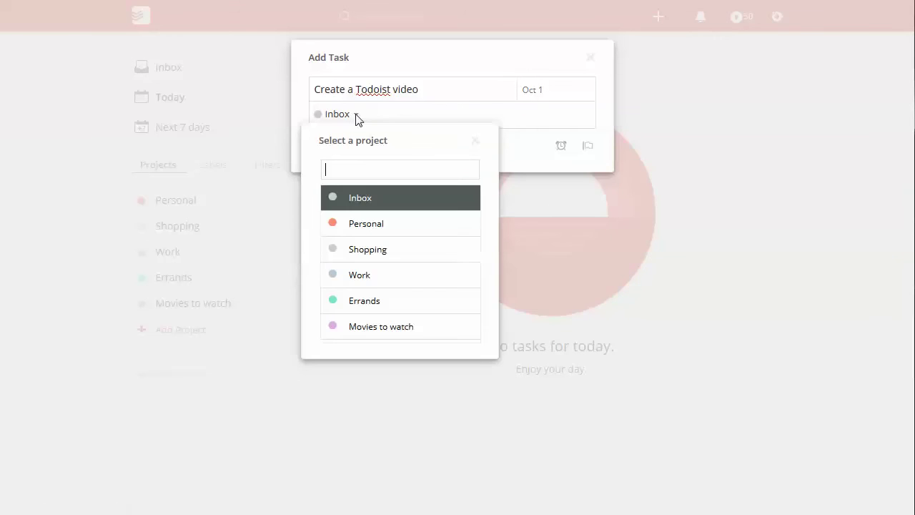
click(378, 224)
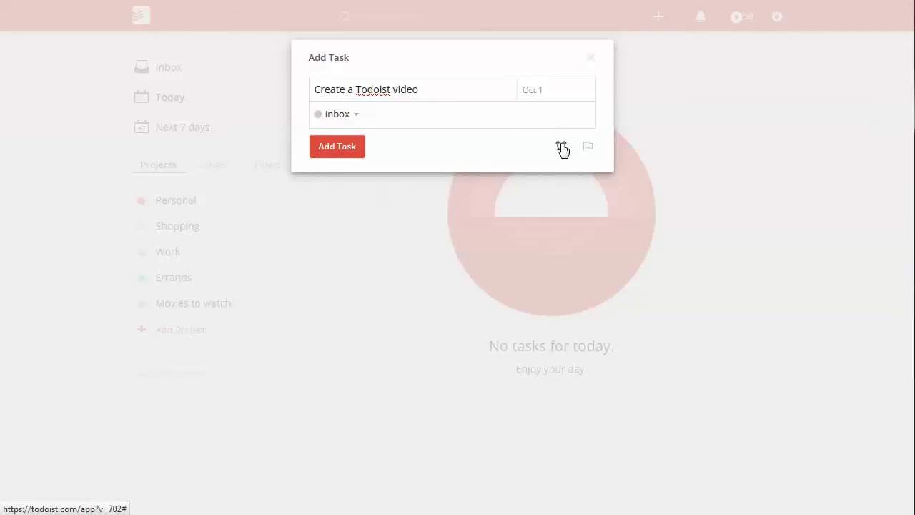
Check the reminder and priority options, then add the 'Create a Todoist video' task.
click(562, 147)
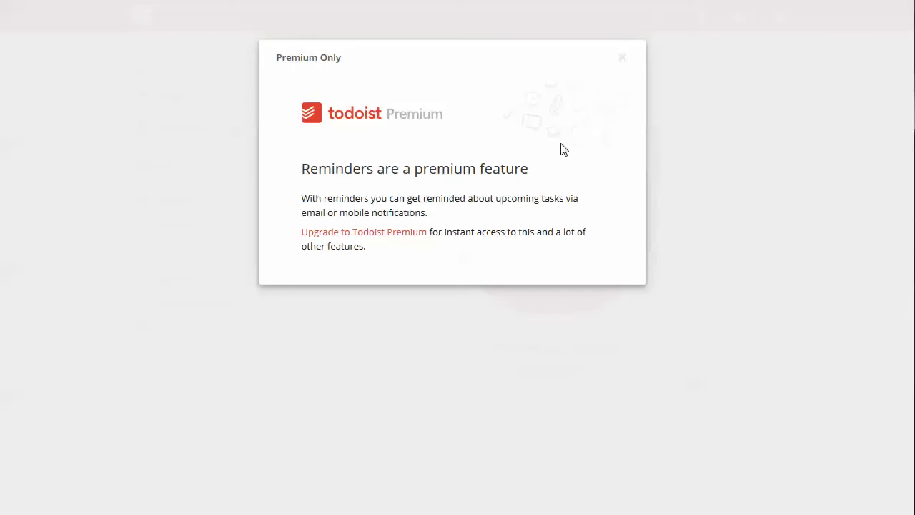
click(620, 59)
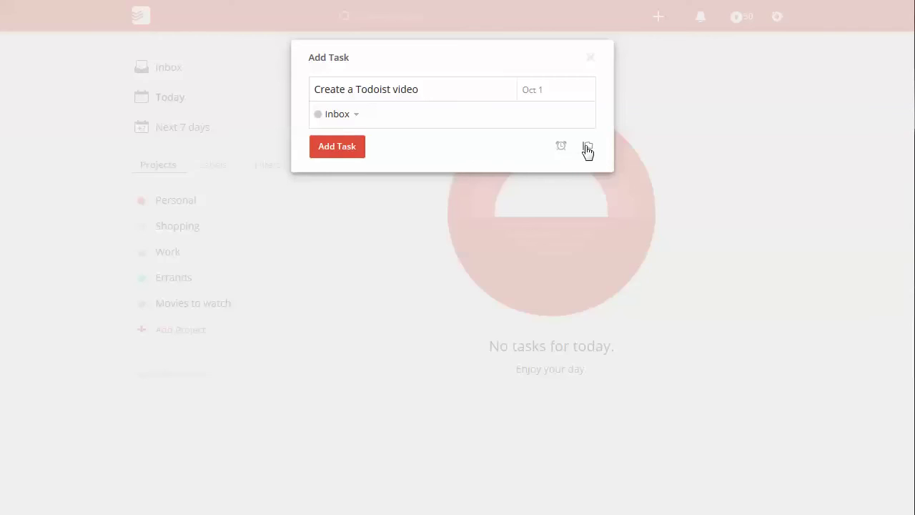
click(586, 149)
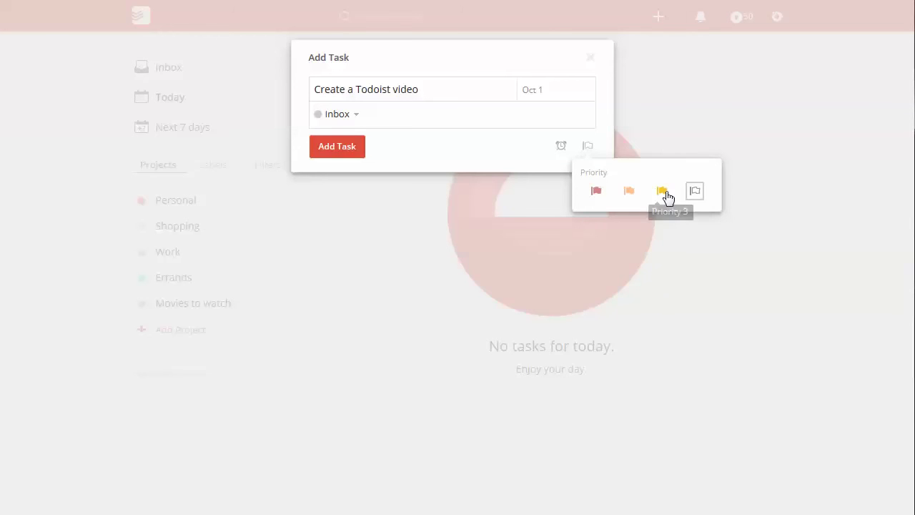
click(333, 155)
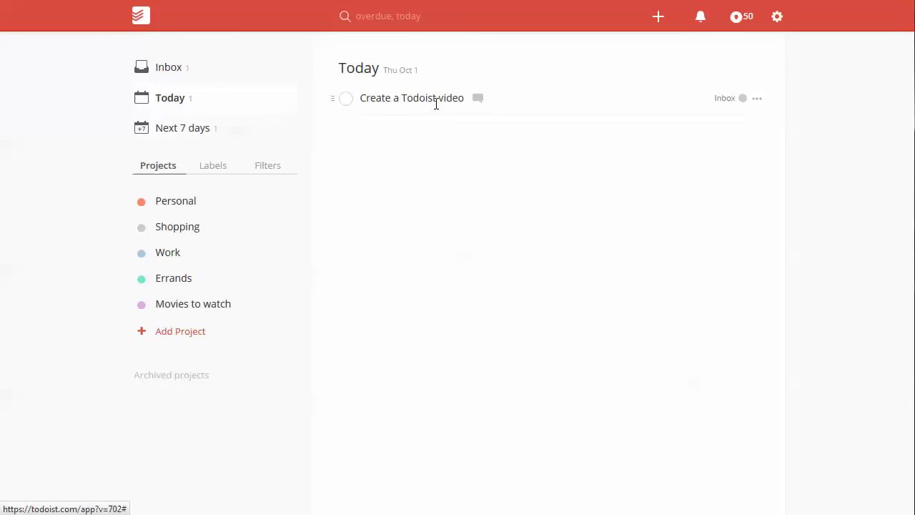
Quick-add a second task named 'create second video'.
click(658, 17)
text(cr)
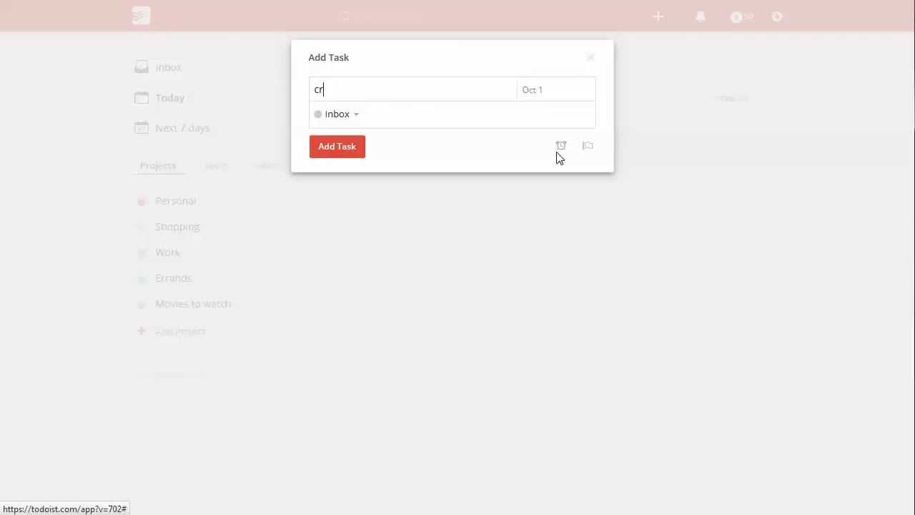
text(eate second video)
click(337, 152)
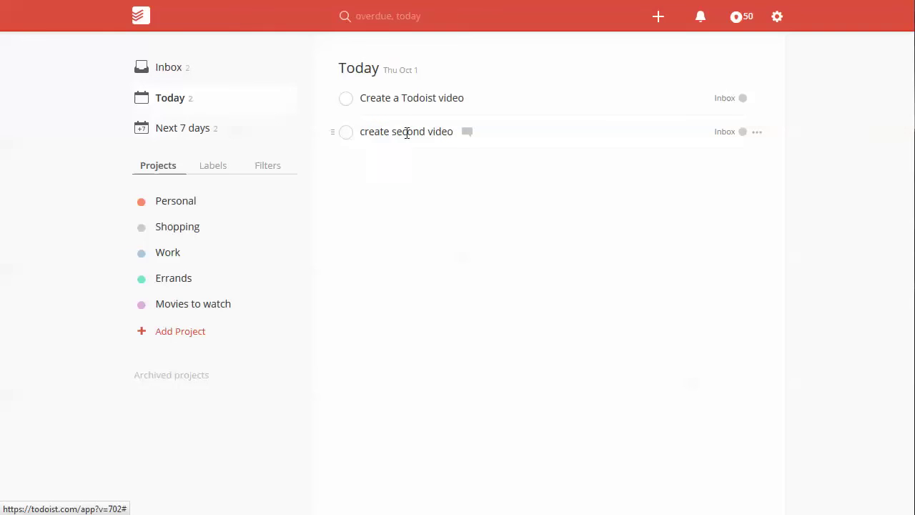
mouse_move(333, 133)
mouse_down()
mouse_move(333, 92)
mouse_move(334, 140)
mouse_up()
In the Inbox, rename the task to 'create second videos' and move it to Oct 2.
click(727, 134)
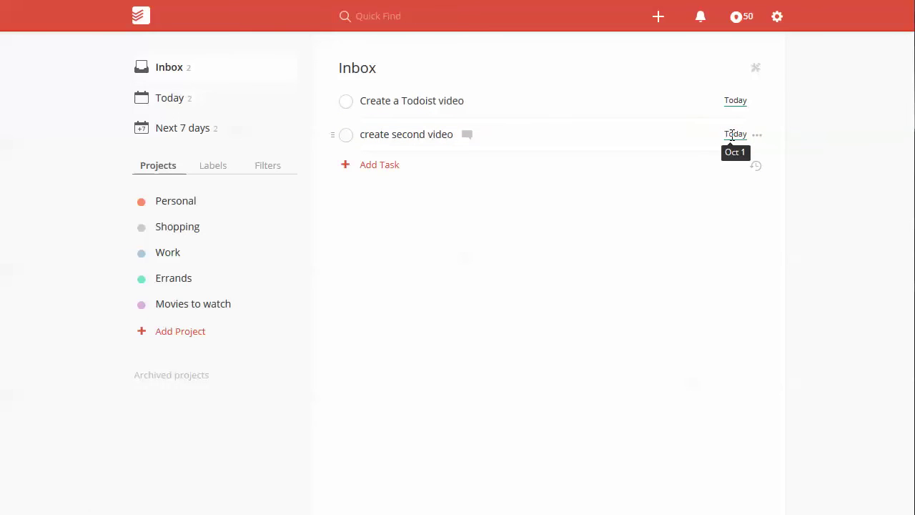
click(730, 136)
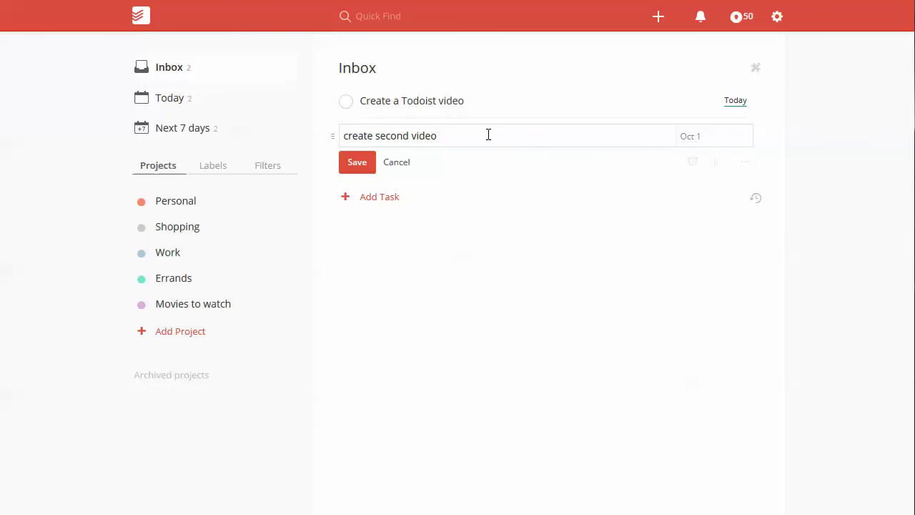
text(s)
click(715, 135)
click(734, 236)
click(357, 162)
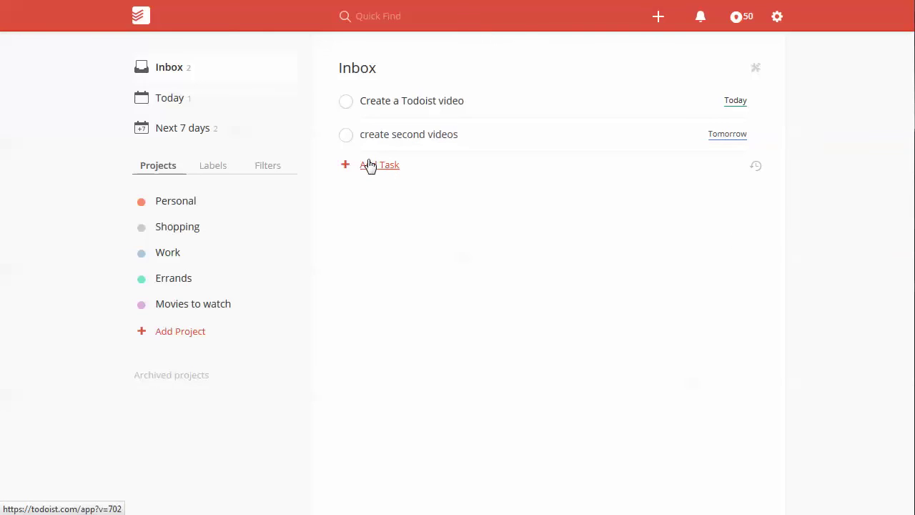
Compare the Today and Inbox lists, ending on Today.
click(178, 104)
click(175, 73)
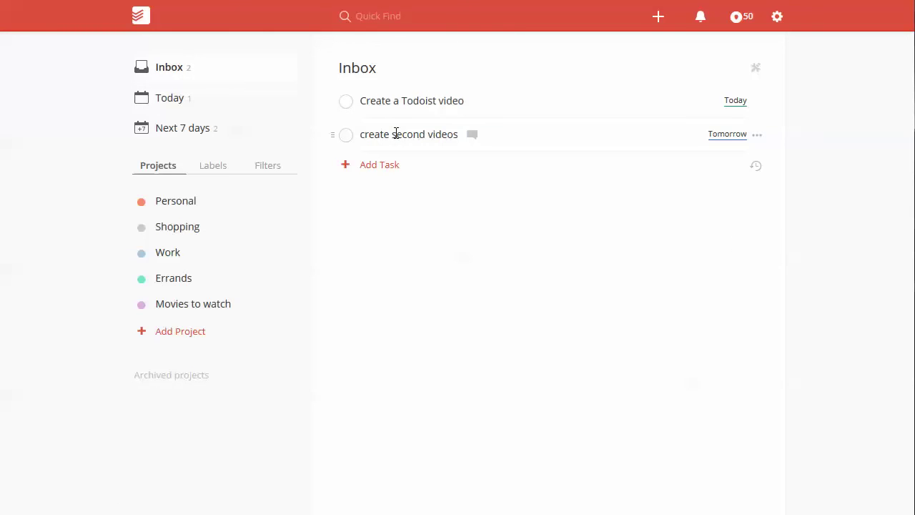
click(177, 100)
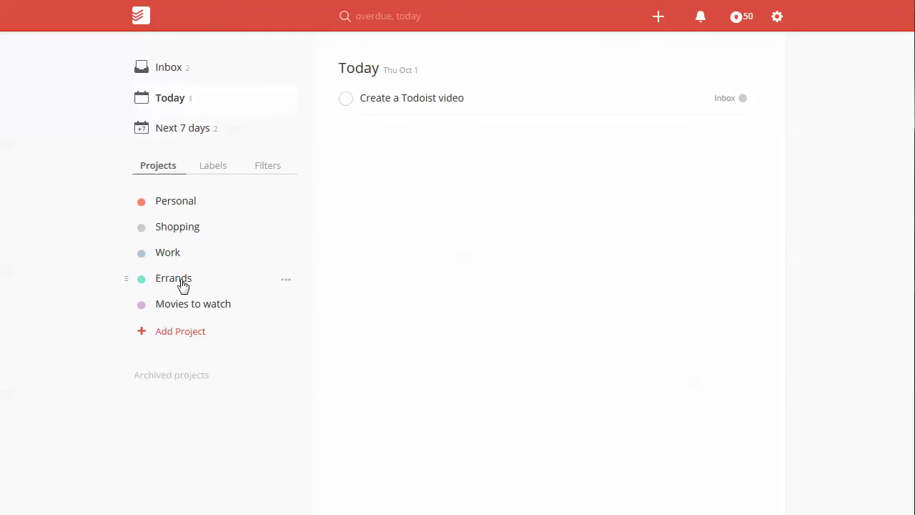
In the Shopping project, draft a task to buy a birthday present.
click(189, 227)
click(658, 17)
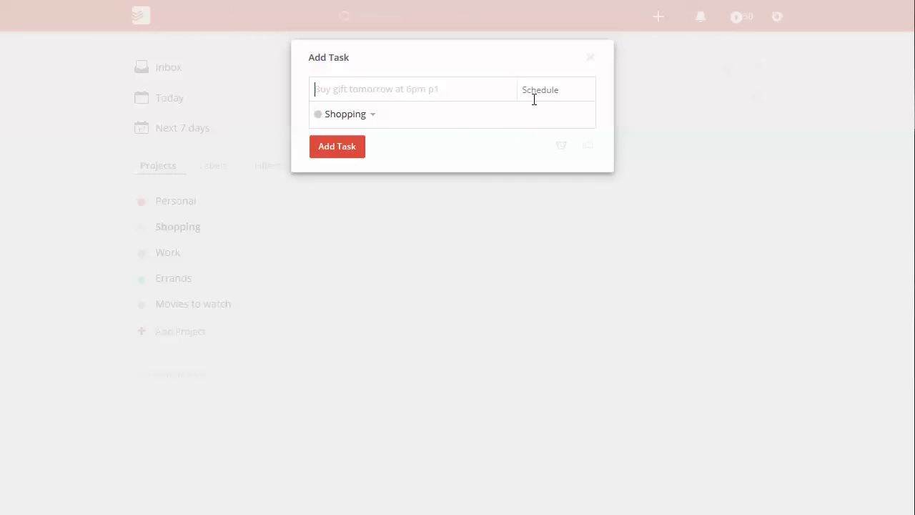
text(buy b)
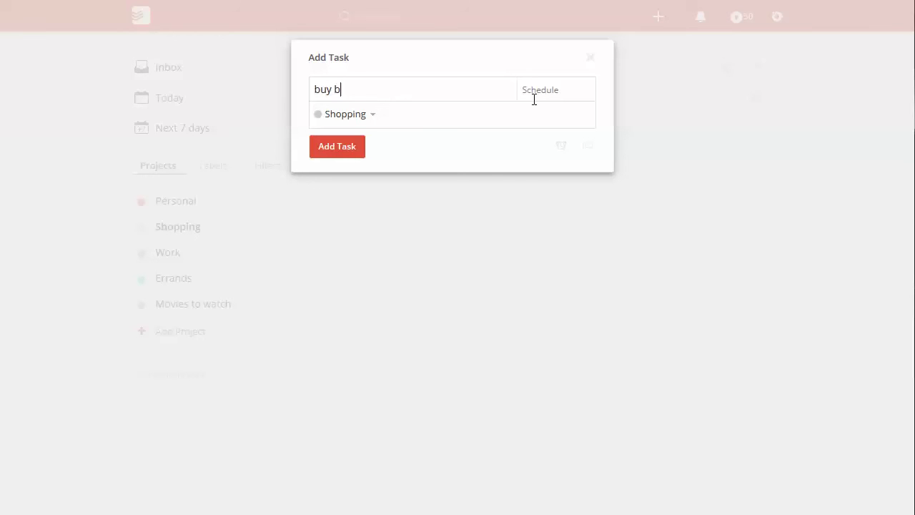
text(irthday present for Bob)
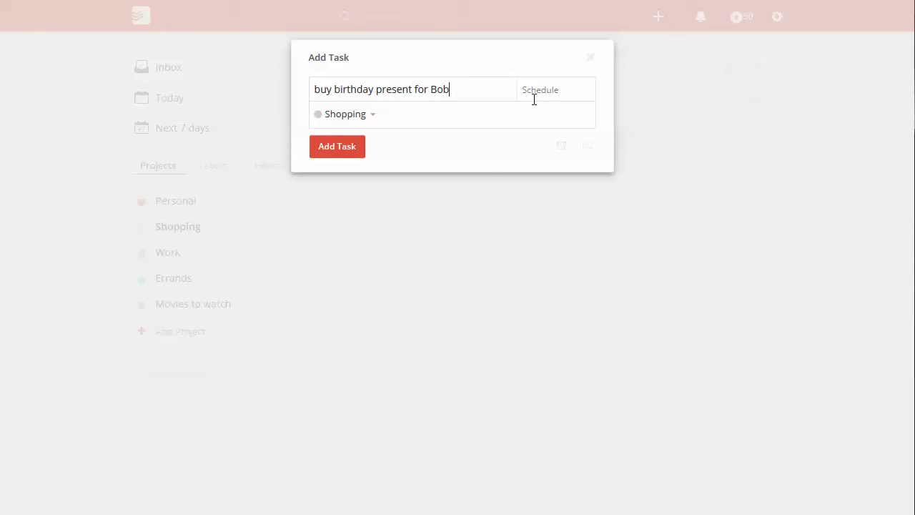
Schedule the task for 'saturday at 3pm' and add it.
click(547, 86)
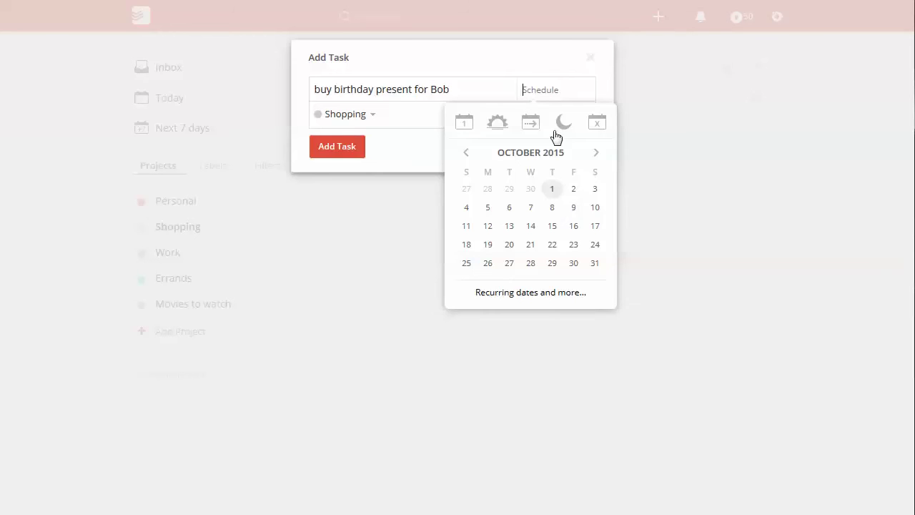
click(594, 189)
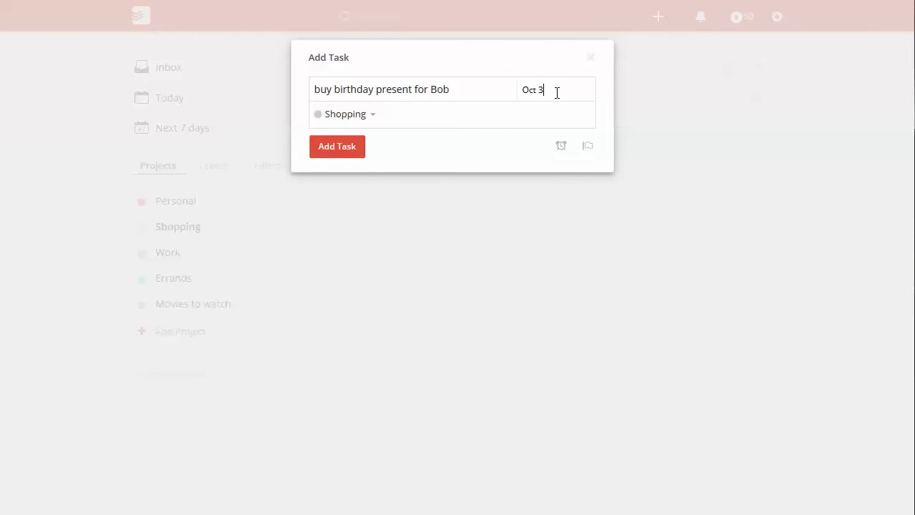
drag(543, 90, 524, 88)
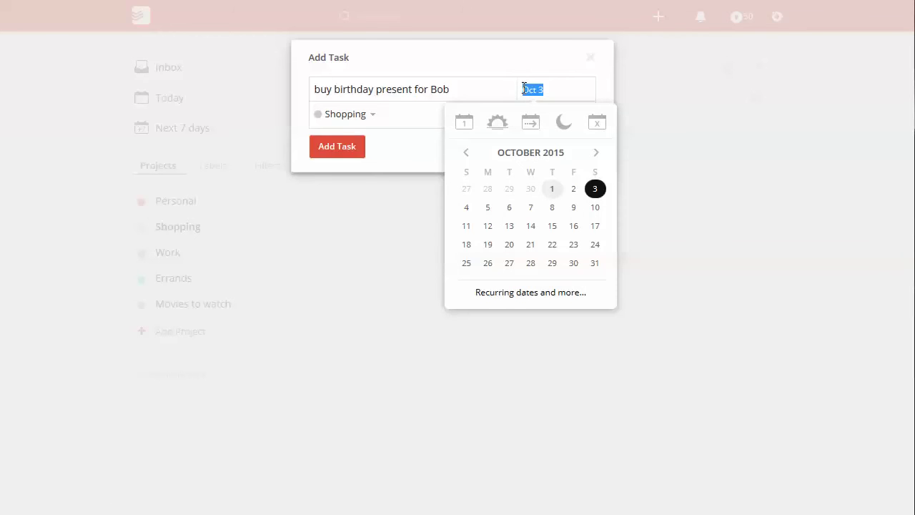
text(saturday at 4)
key(BackSpace)
text(3pm)
click(335, 149)
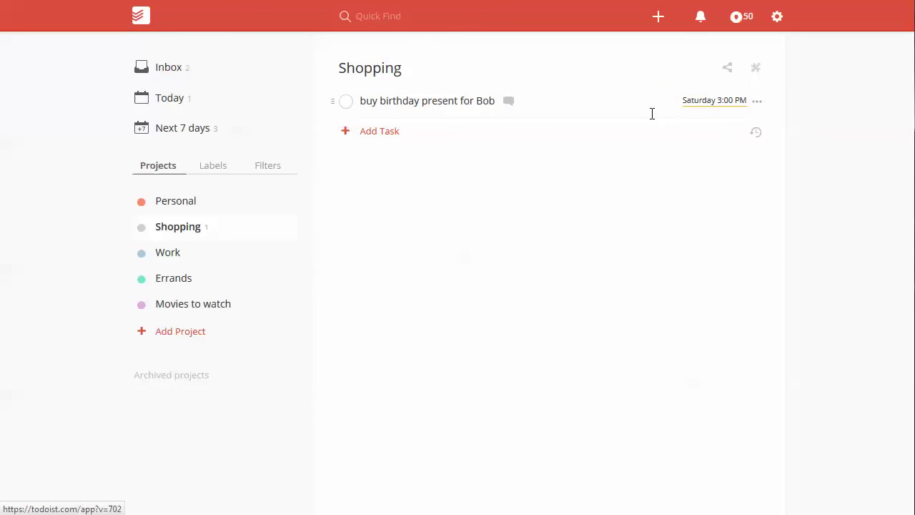
mouse_move(688, 104)
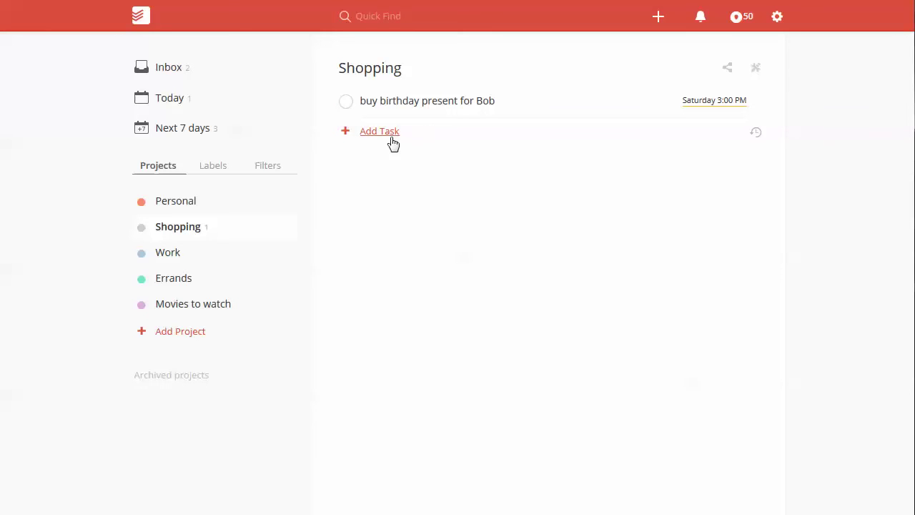
Review the Inbox, Shopping and Next 7 days lists, then return to Today with g t.
click(172, 75)
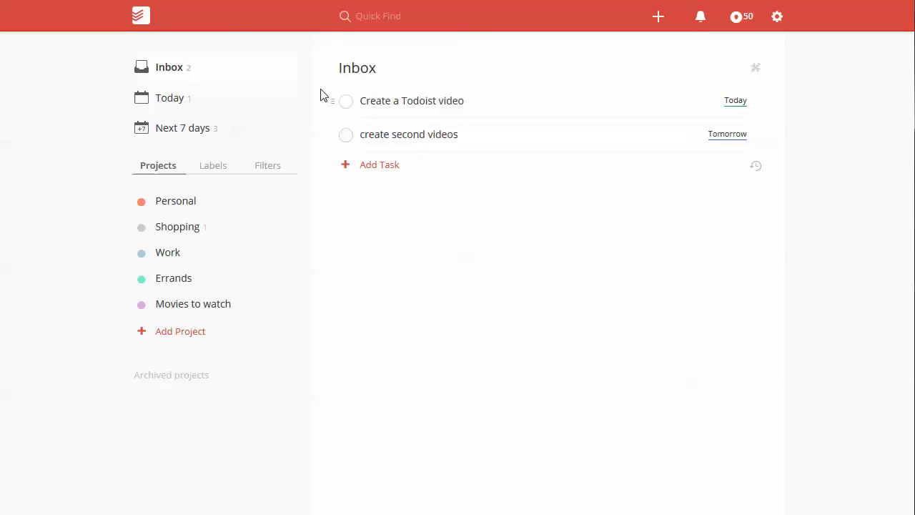
click(172, 236)
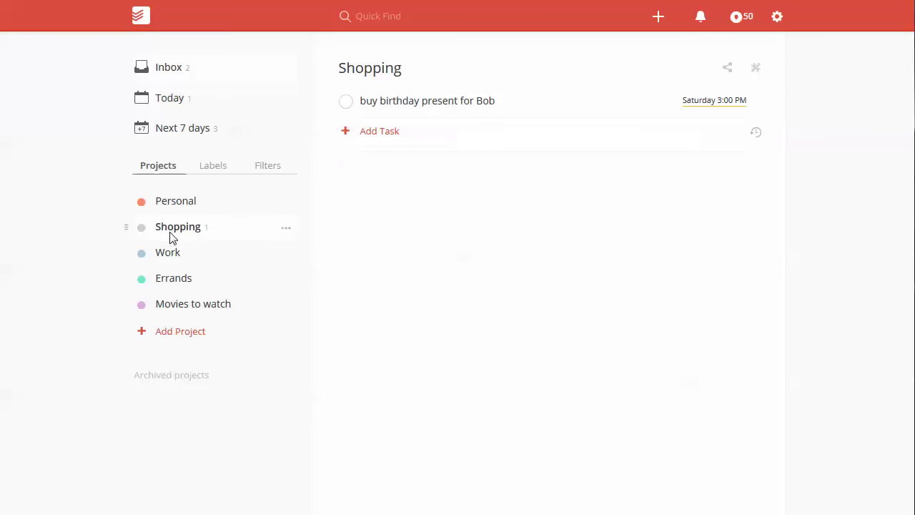
click(185, 130)
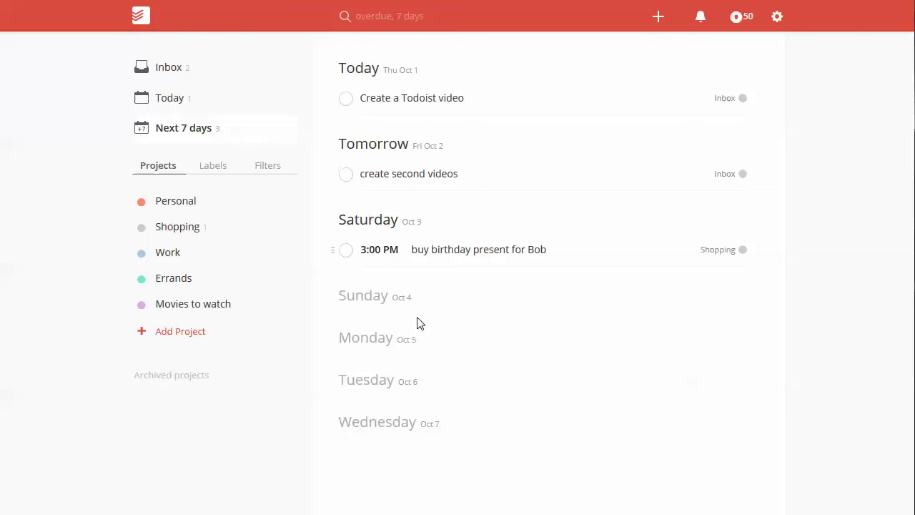
key(g)
key(t)
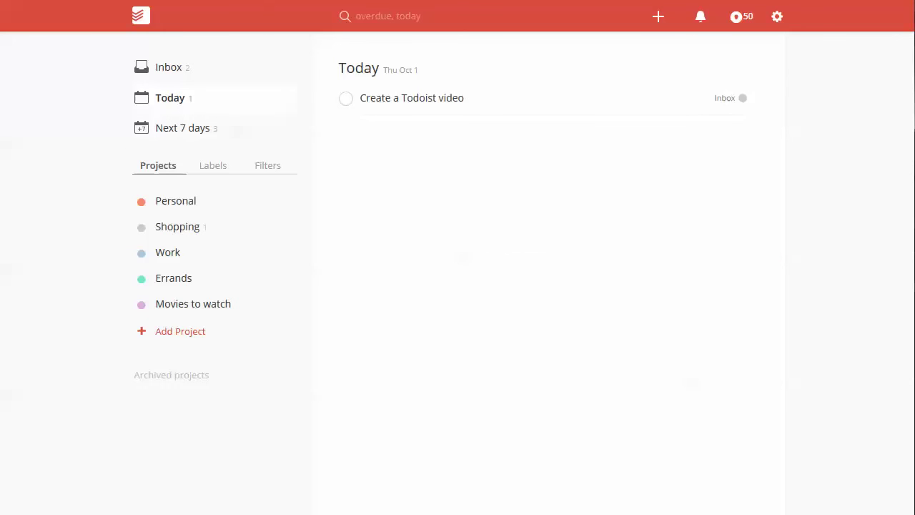
click(778, 17)
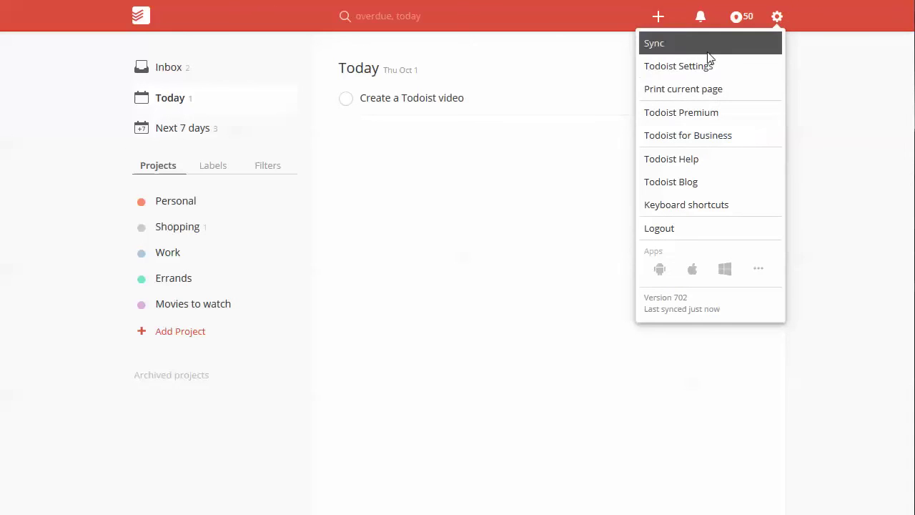
click(384, 171)
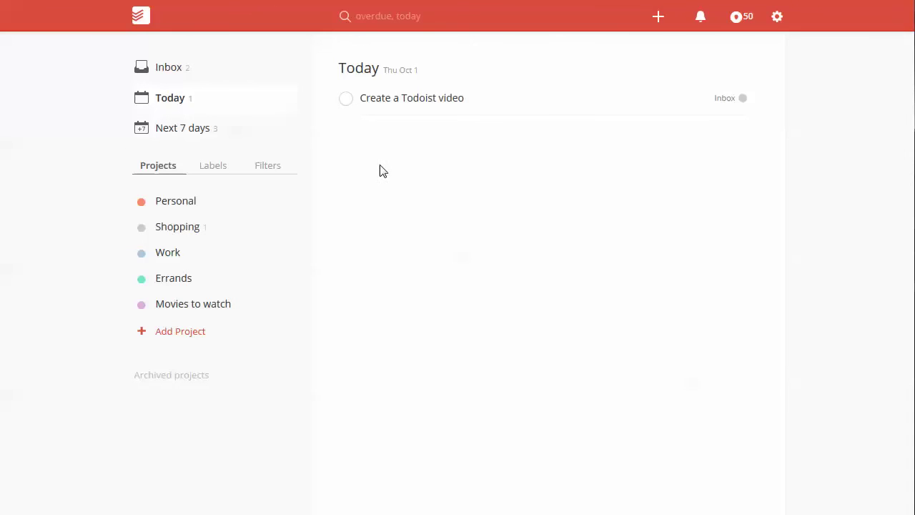